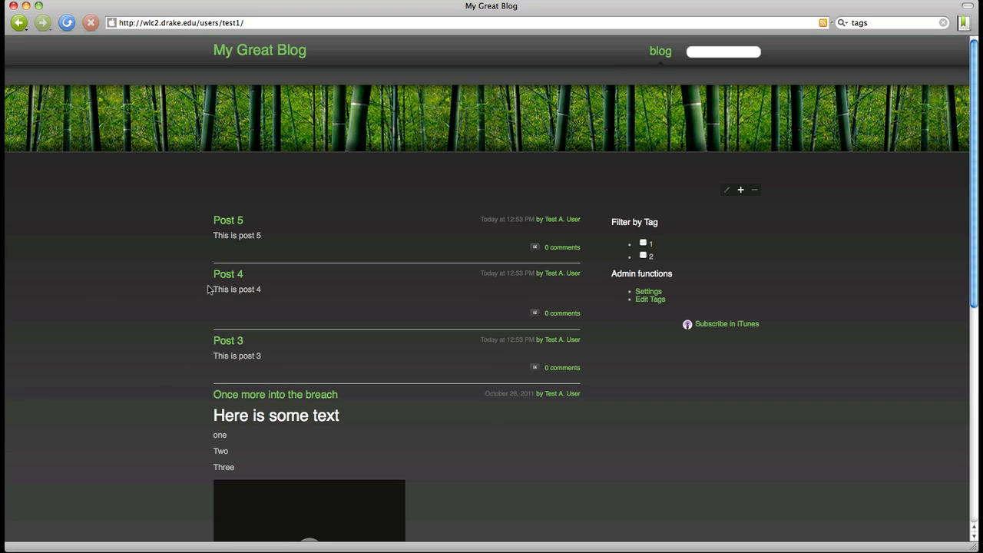
Look through the blog's posts, filter them by tag 1, and clear the filter.
scroll(539, 471, "down", 10)
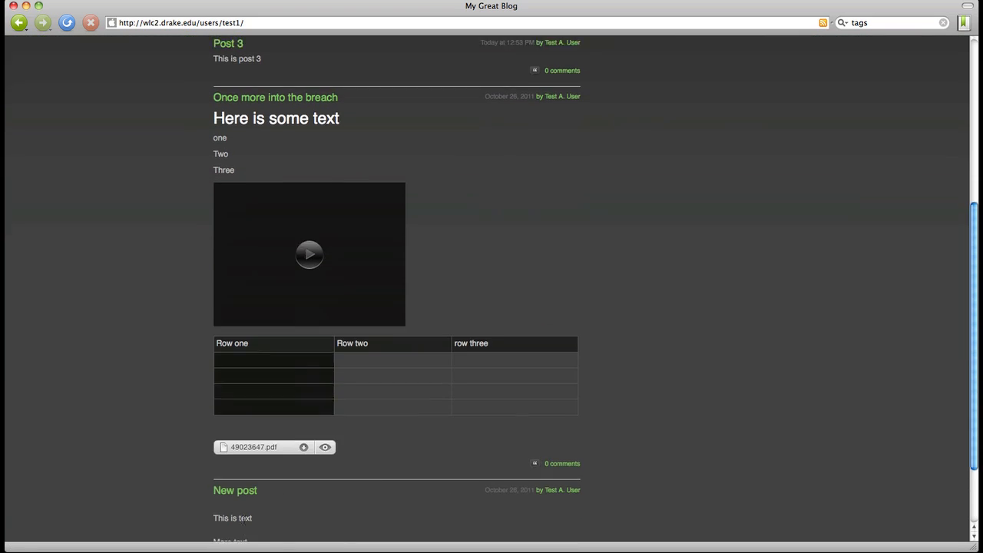
scroll(243, 519, "up", 10)
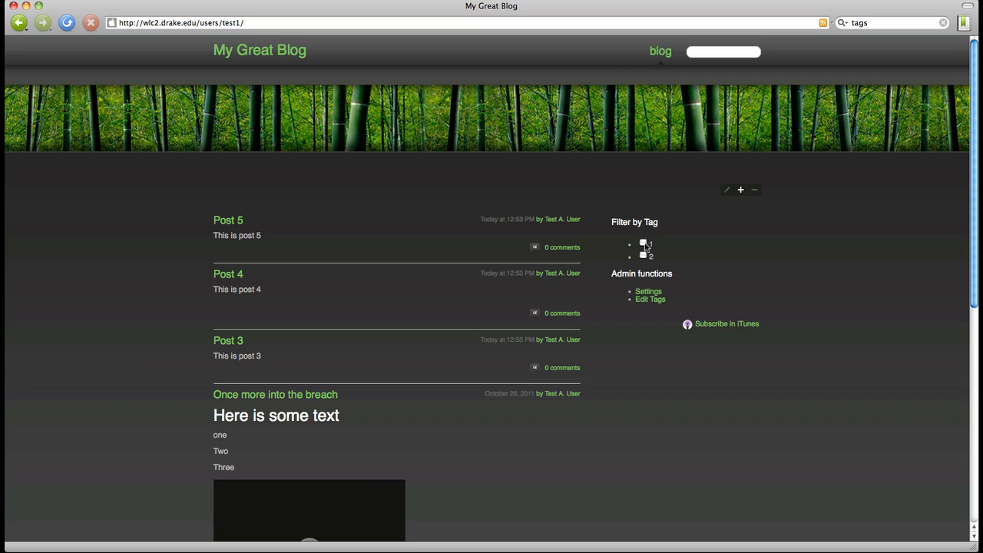
scroll(598, 349, "down", 5)
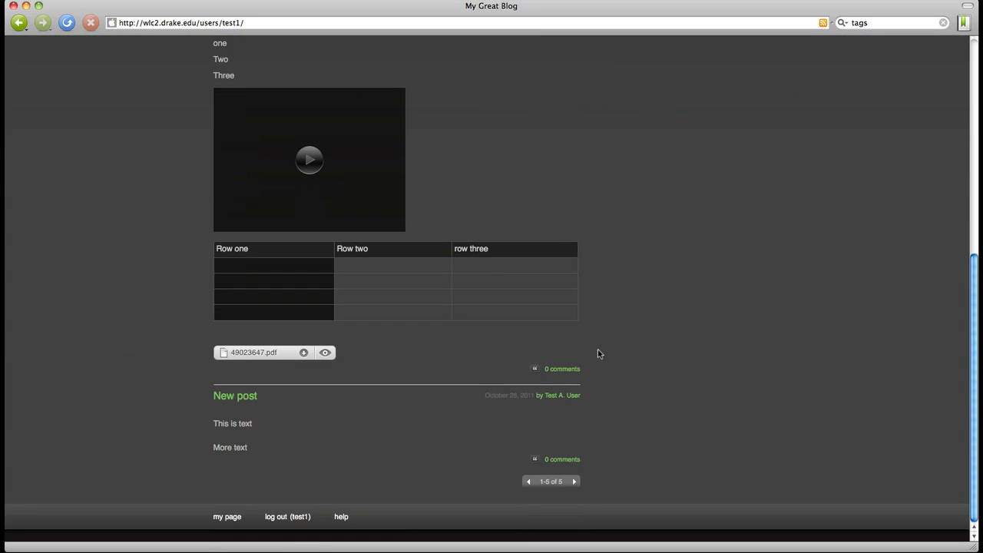
scroll(599, 354, "up", 6)
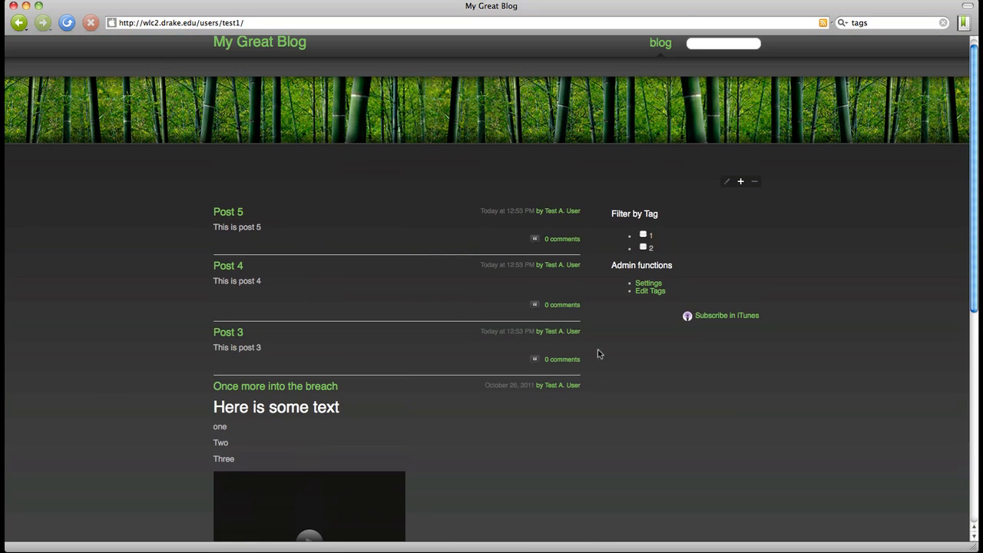
left_click(643, 235)
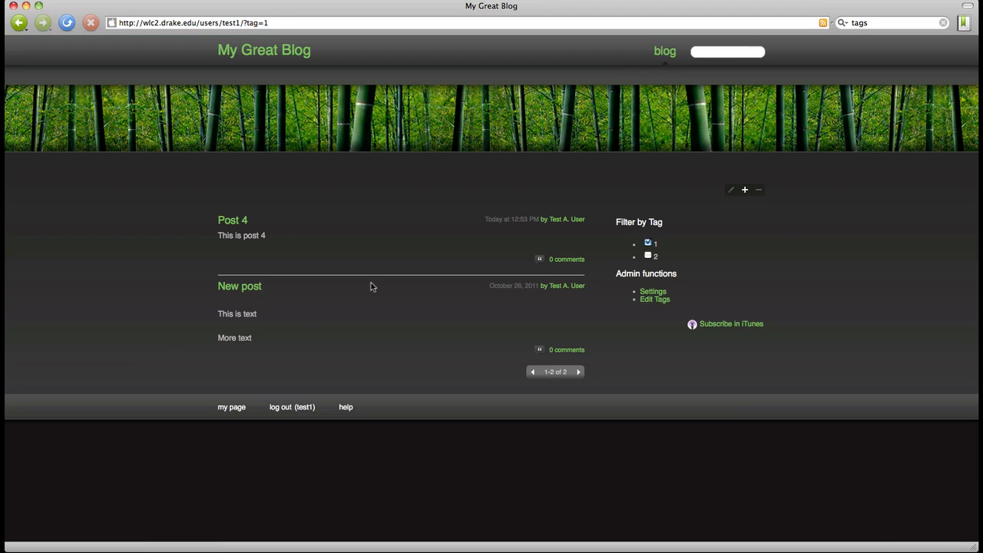
left_click(648, 245)
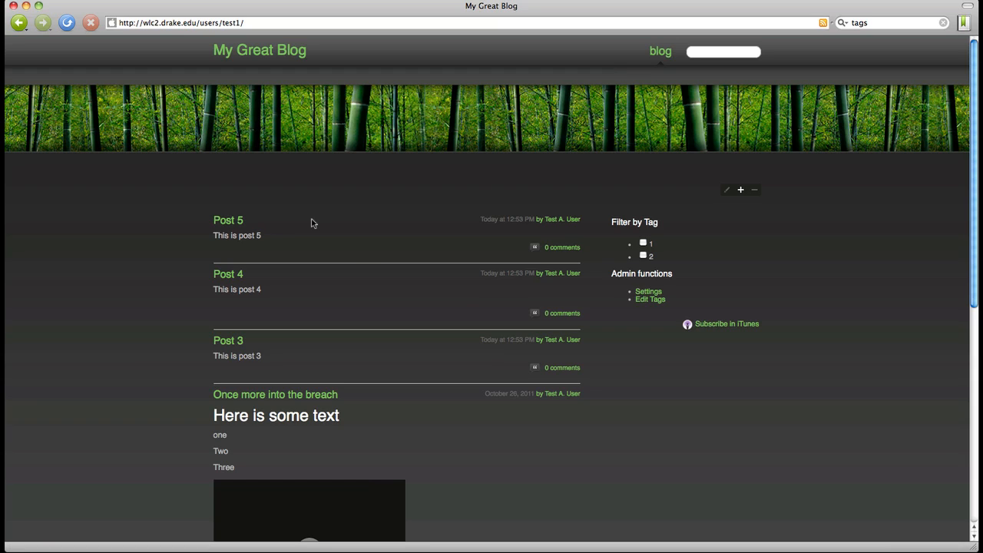
Open Post 5 and add the tags "Spahish 001" and "Fall 2011" to it.
left_click(228, 222)
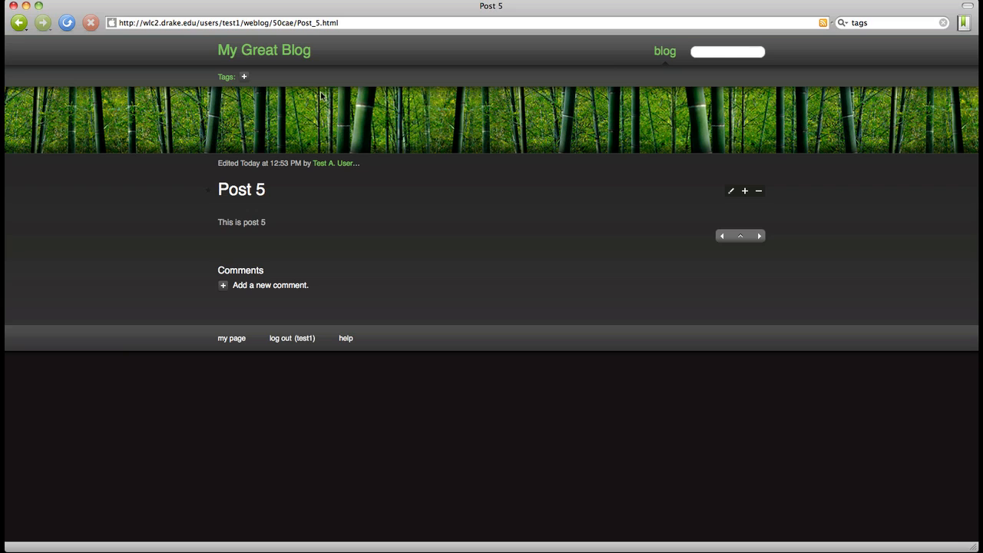
left_click(245, 79)
type("Spahish 002")
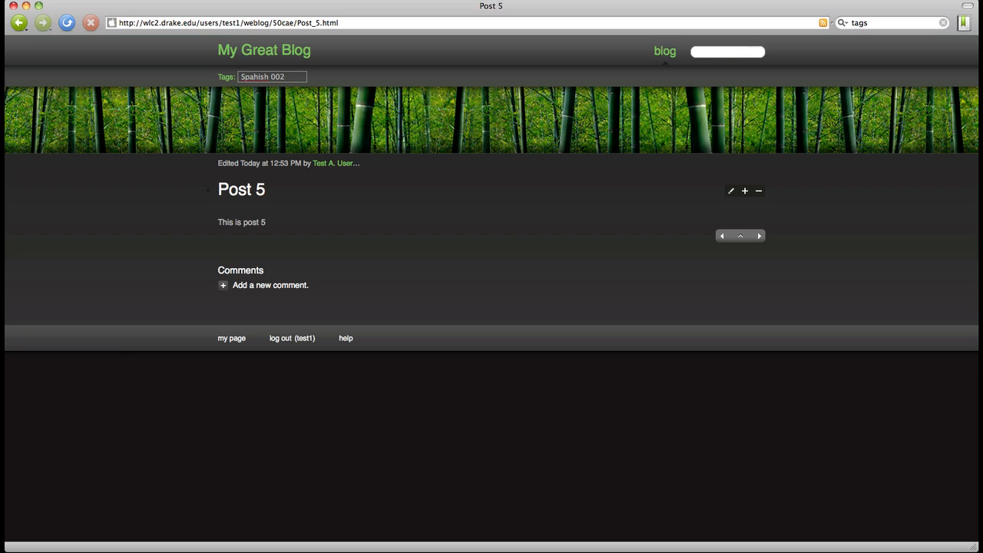
key("BackSpace")
type("1")
key("Return")
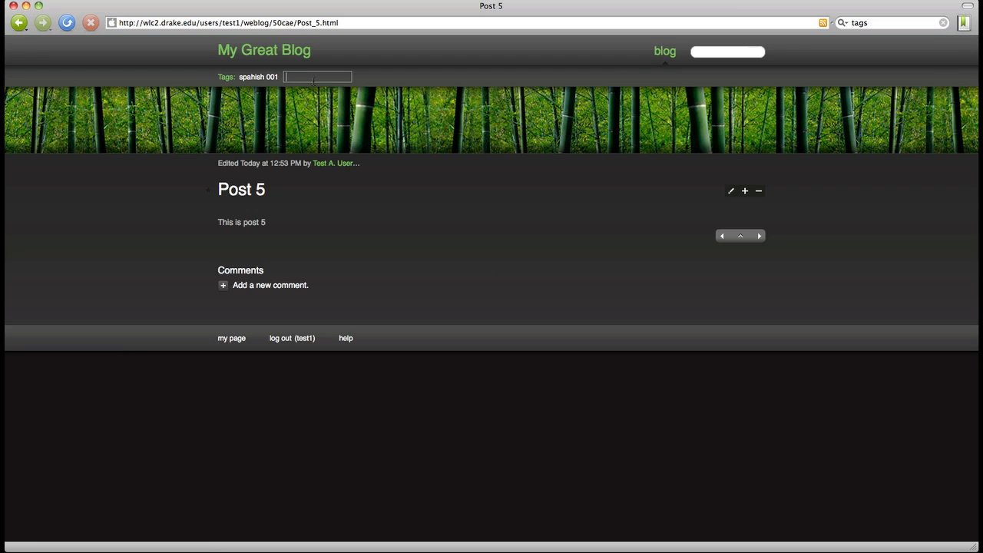
type("Fall 2011")
key("Return")
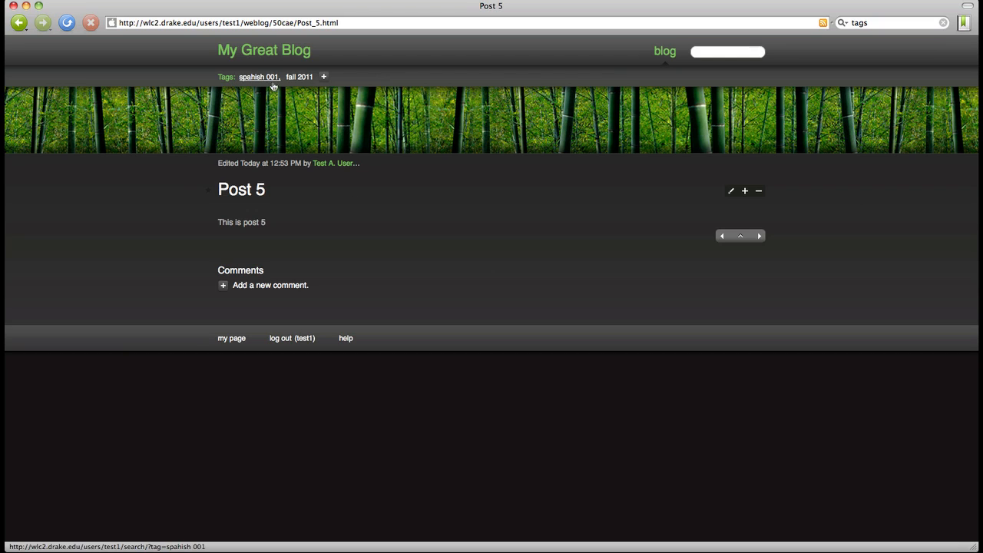
mouse_move(292, 88)
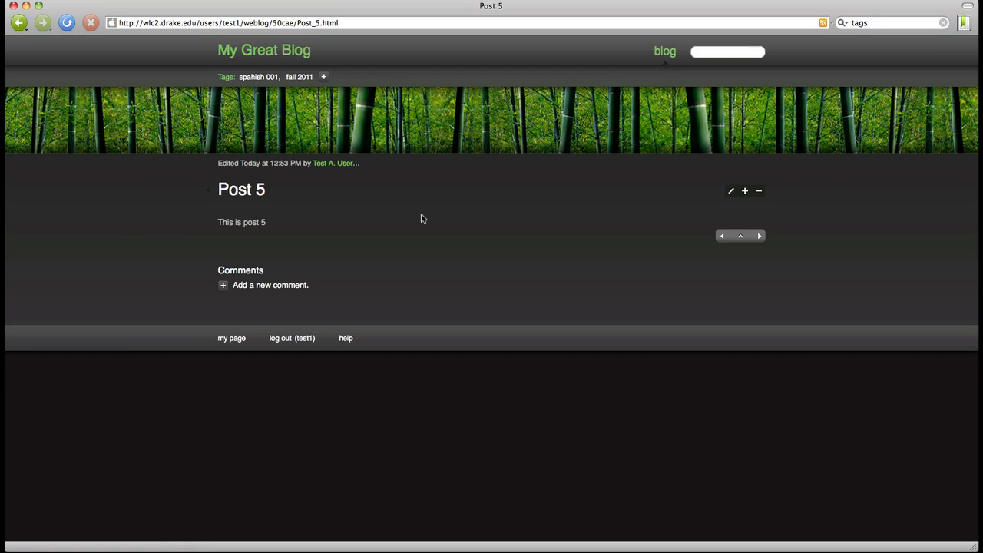
Go back to the blog's post list, open Post 3, and tag it with "Bio 003" and the existing "fall 2011" tag.
left_click(261, 52)
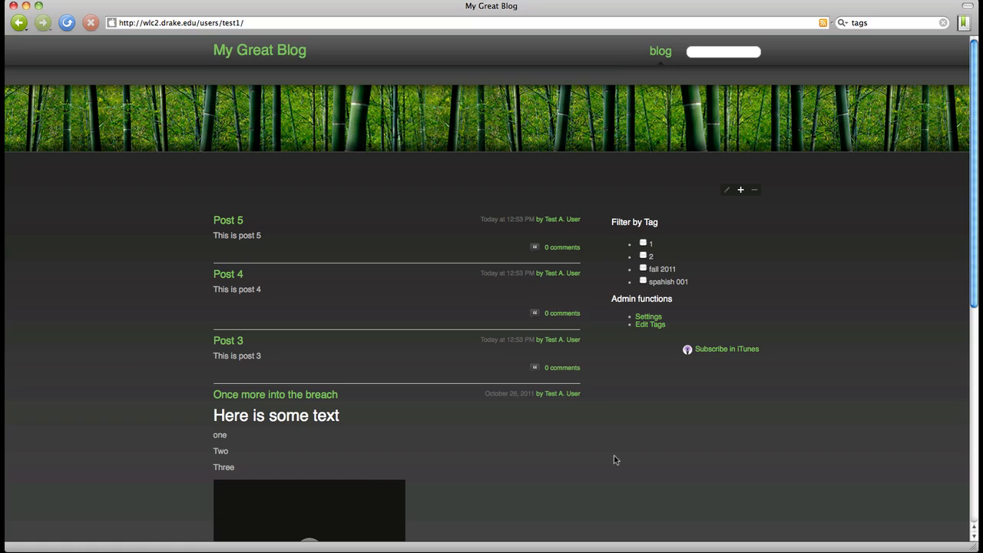
left_click(228, 342)
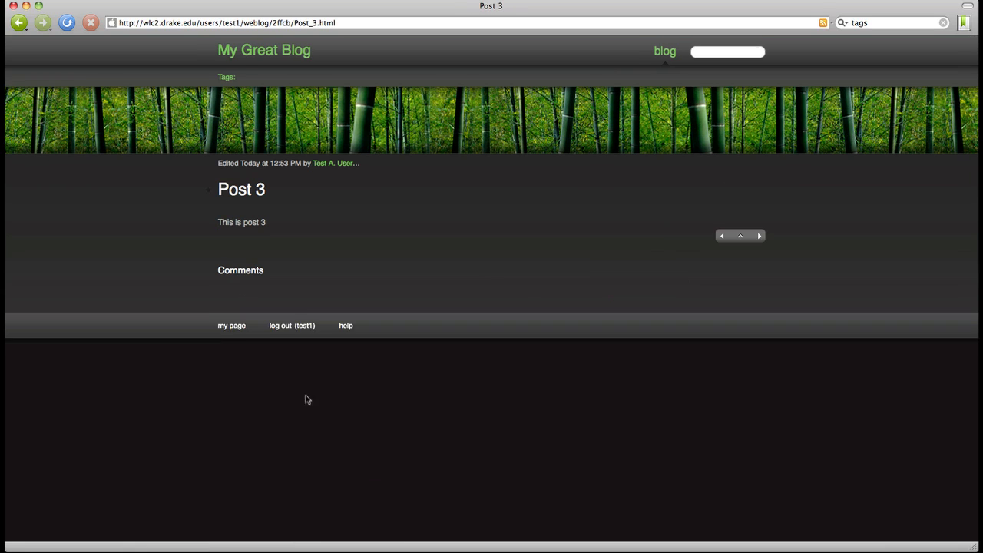
left_click(246, 75)
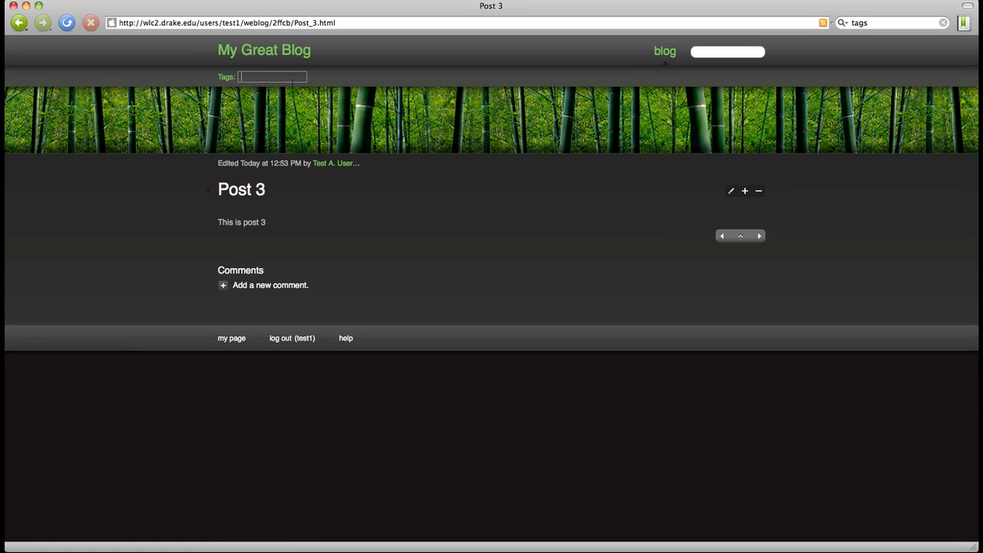
type("Bio 003")
key("Return")
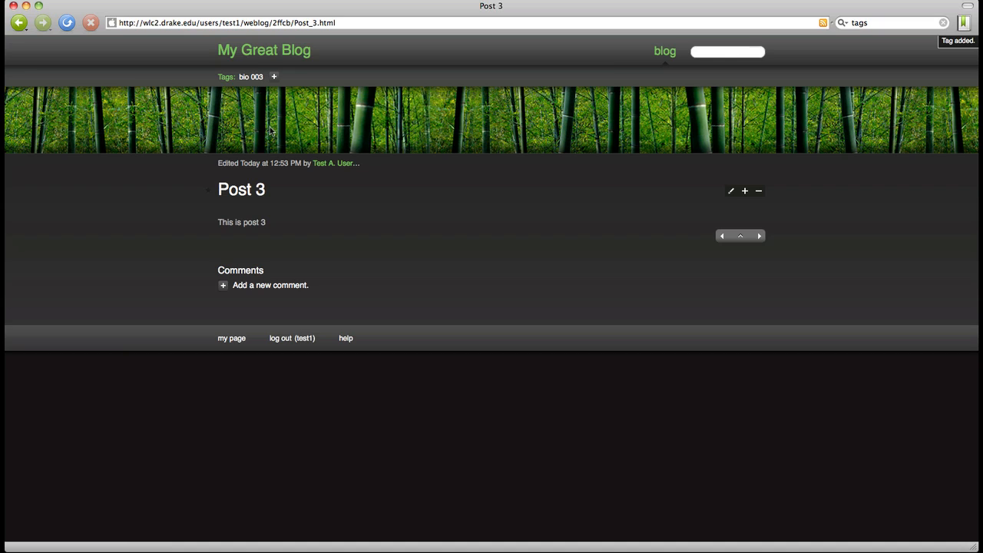
left_click(273, 78)
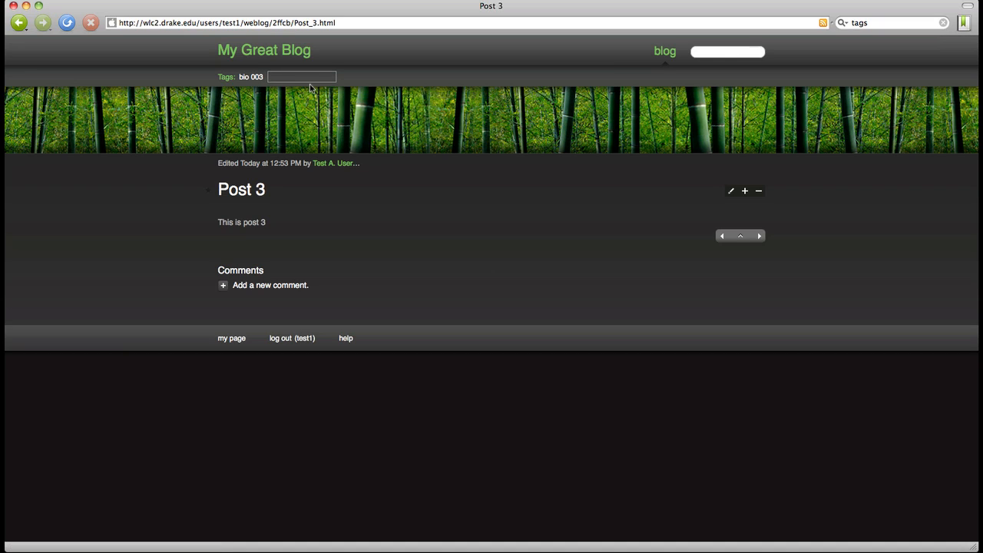
type("fa")
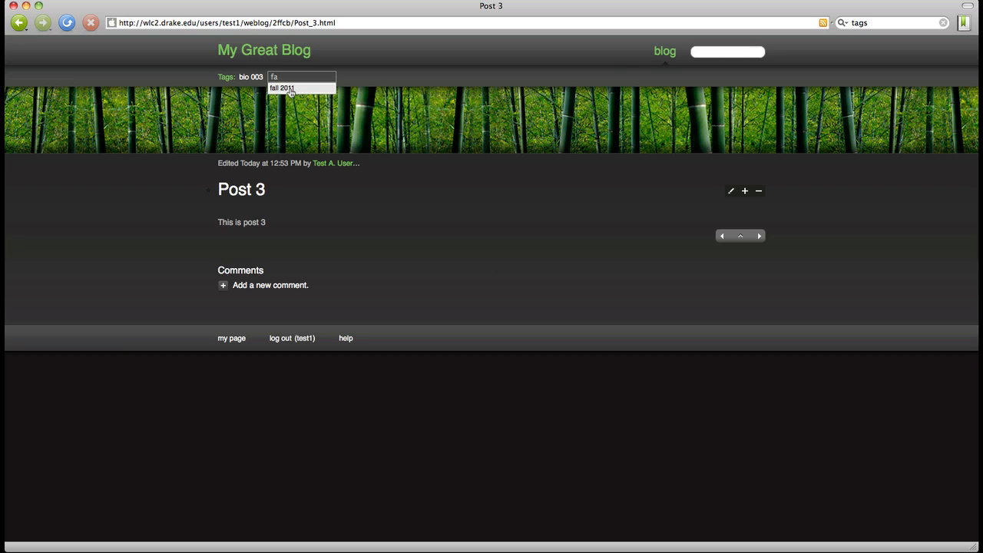
left_click(291, 89)
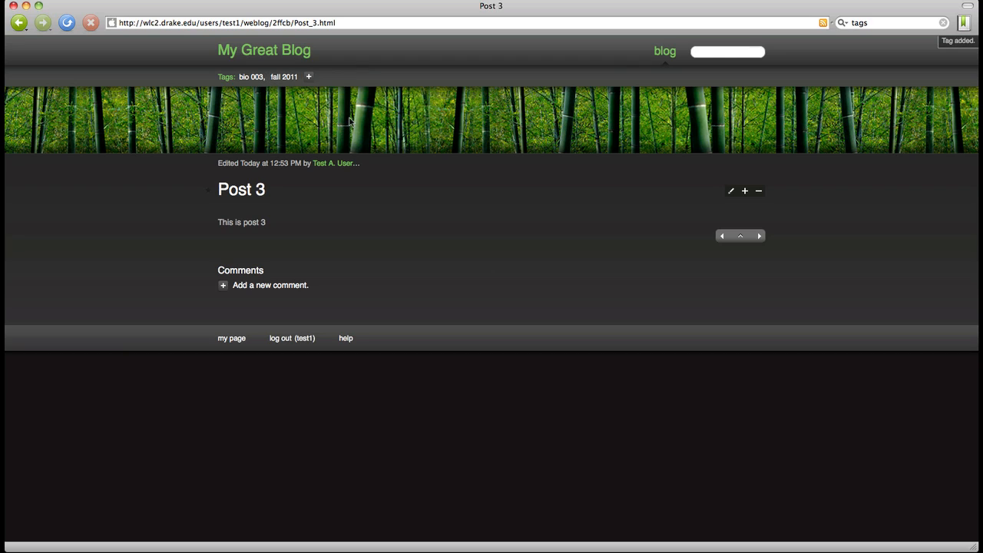
Return to the post list, filter it by "fall 2011" plus "spahish 001", and clear both filters.
left_click(261, 50)
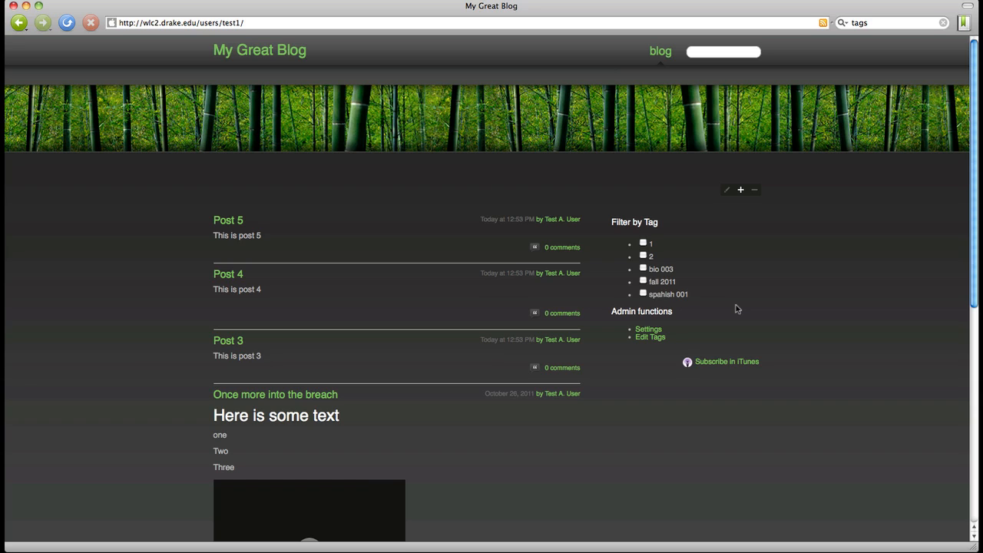
left_click(643, 281)
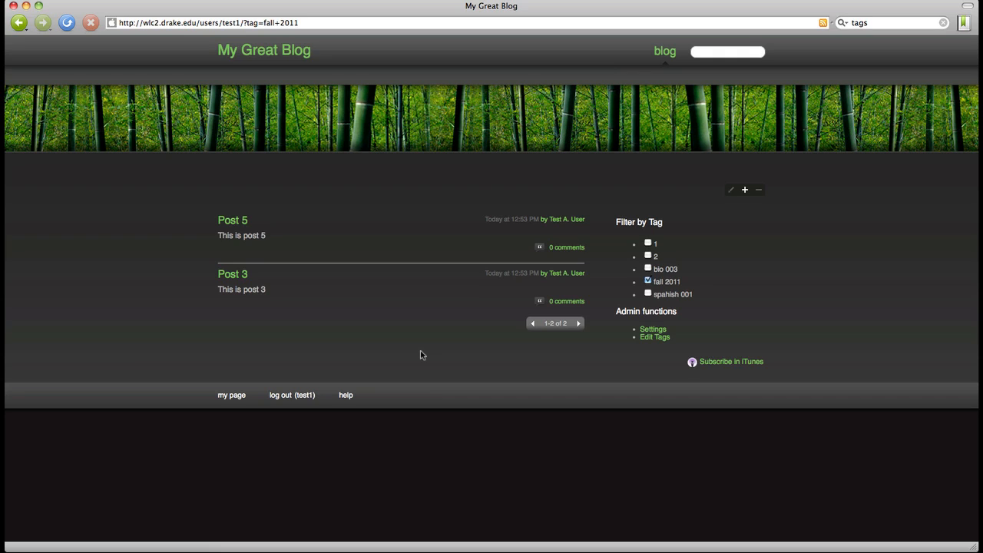
left_click(648, 295)
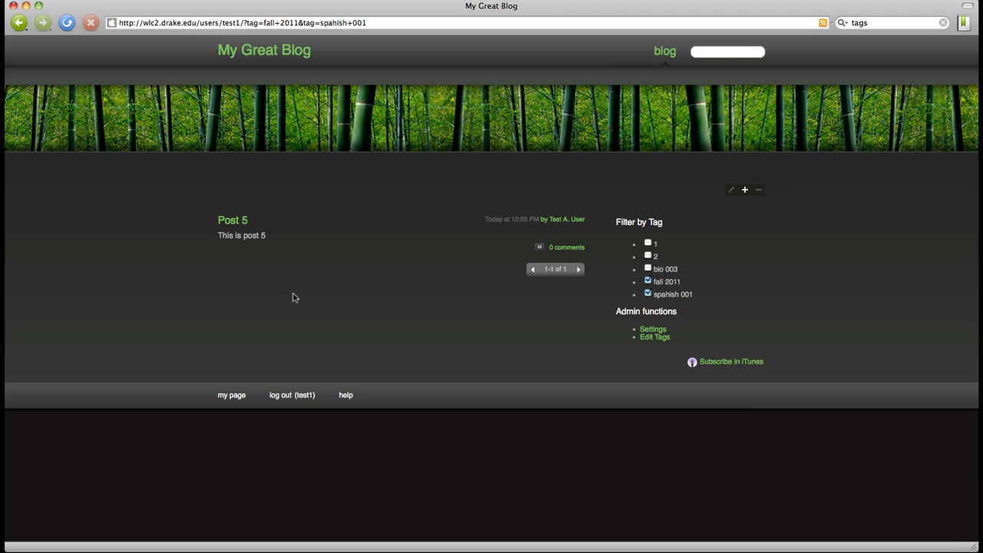
left_click(647, 281)
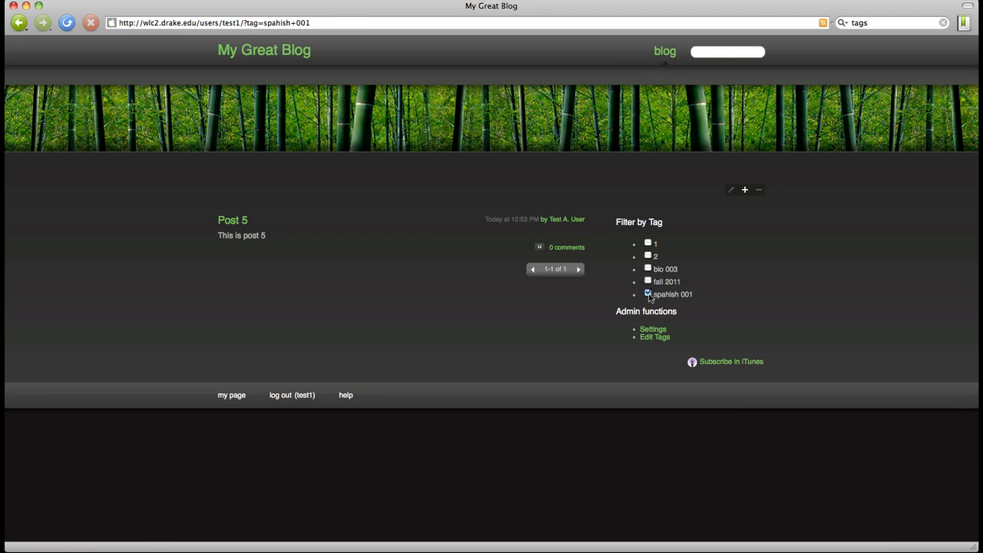
left_click(649, 294)
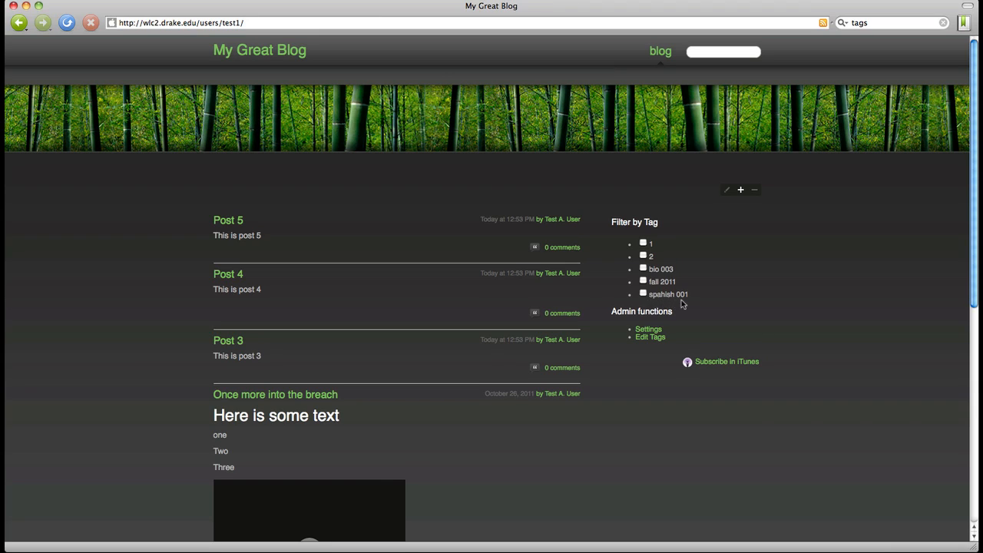
Filter the posts by tag 1 combined with tag 2, and clear both filters.
left_click(643, 244)
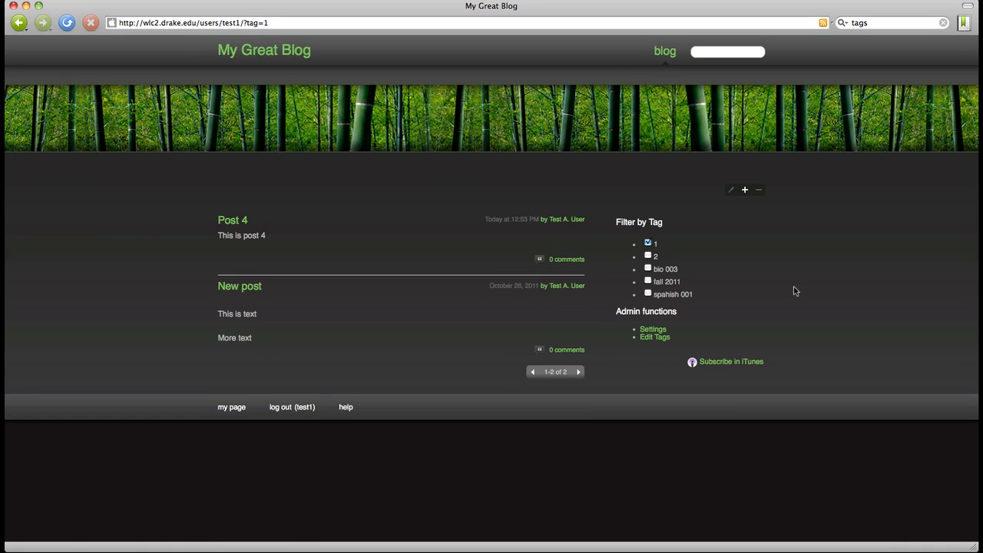
left_click(647, 256)
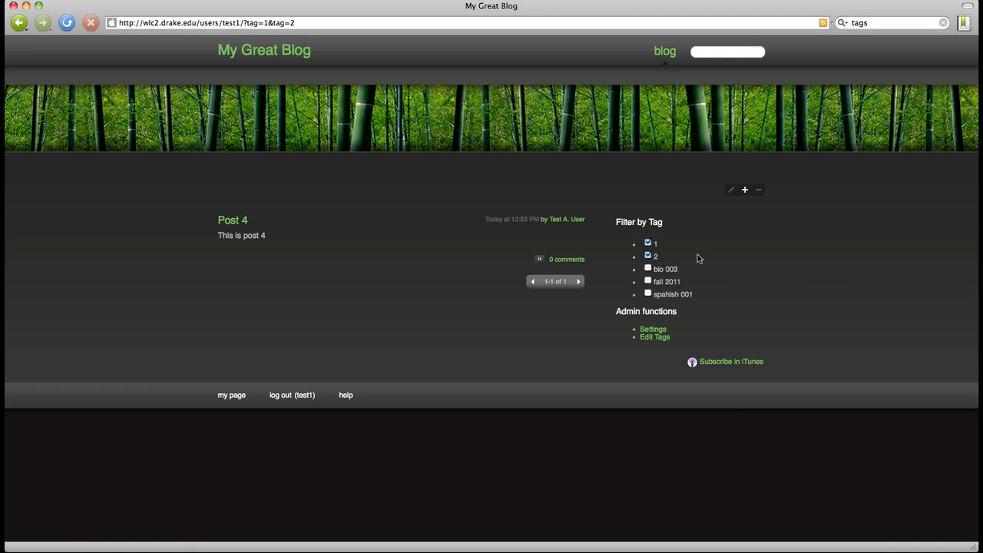
left_click(648, 243)
left_click(648, 256)
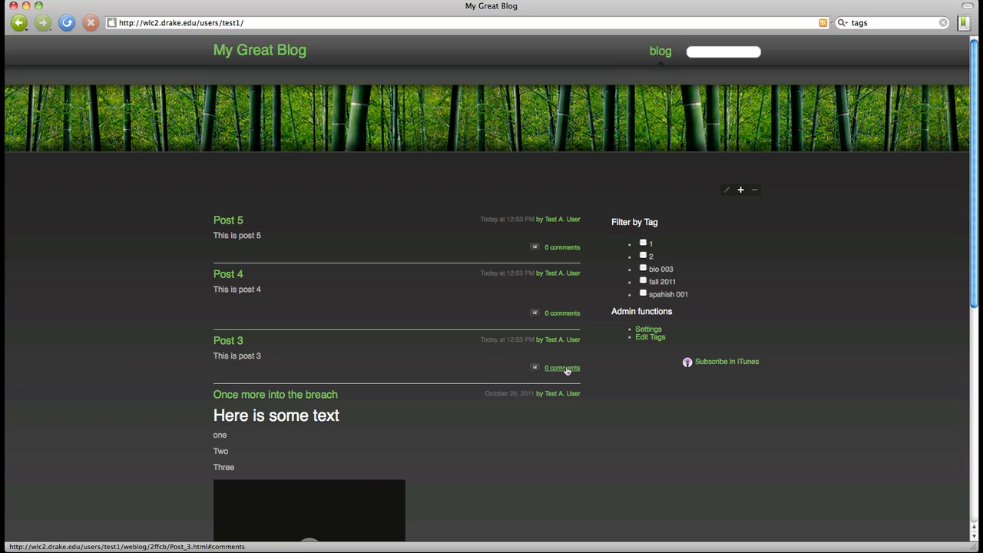
Open Post 4, remove its tags 1 and 2, and return to the blog's post list.
left_click(240, 275)
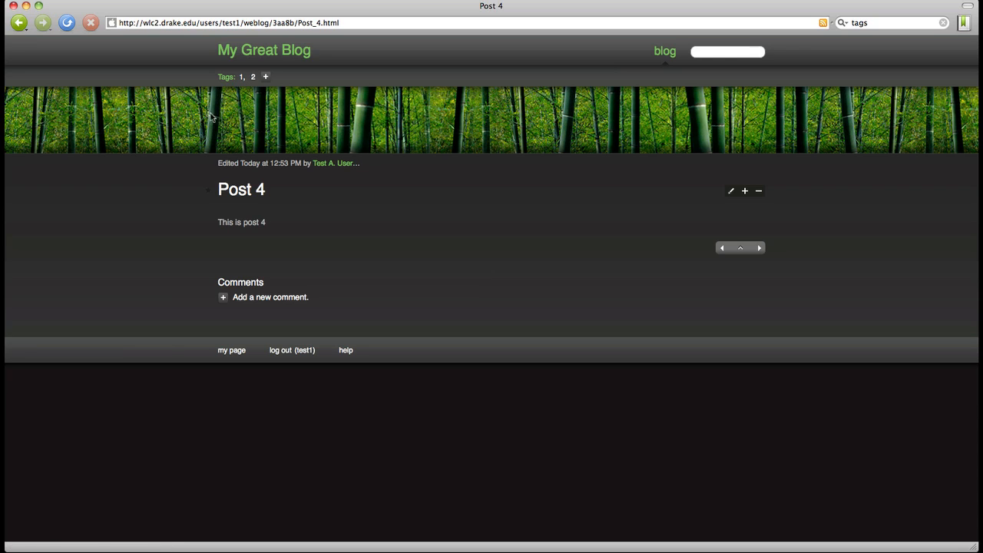
left_click(255, 77)
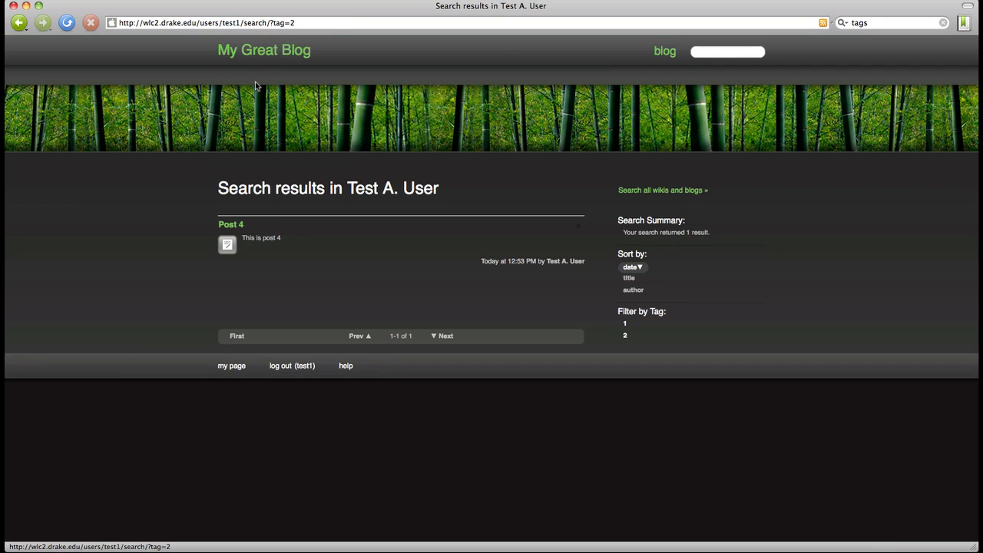
left_click(231, 224)
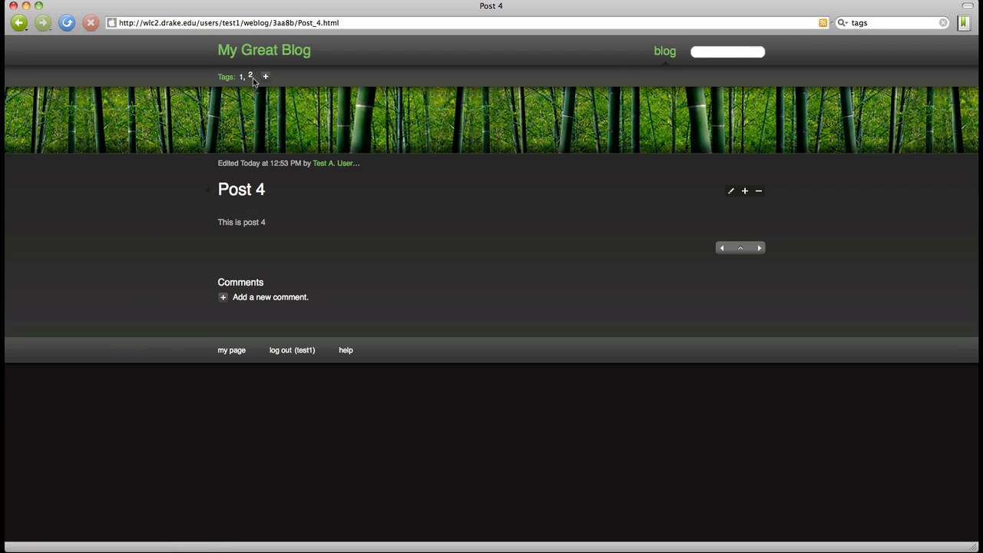
left_click_drag(252, 78, 284, 114)
left_click(291, 53)
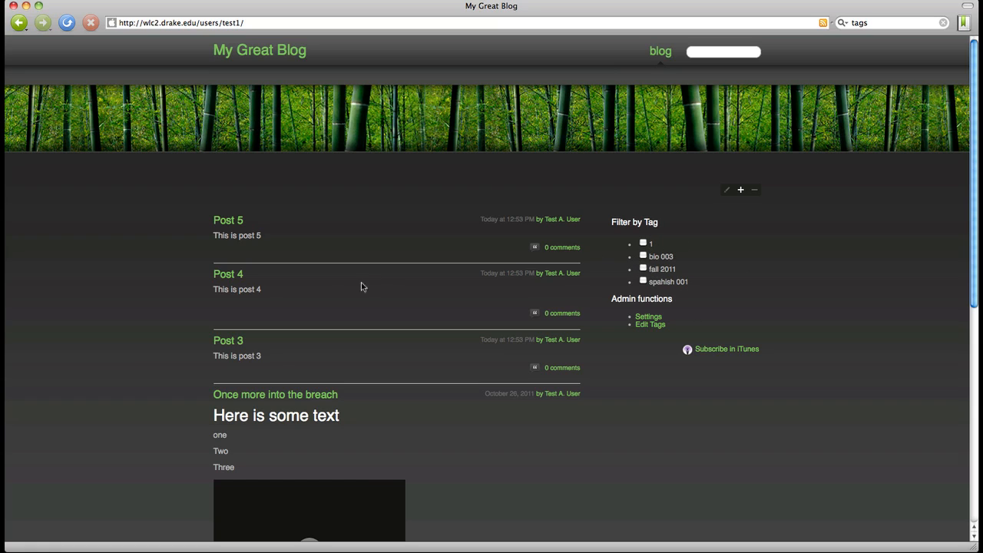
Check Post 4's tags, filter the post list by tag 1, and clear the filter.
left_click(242, 276)
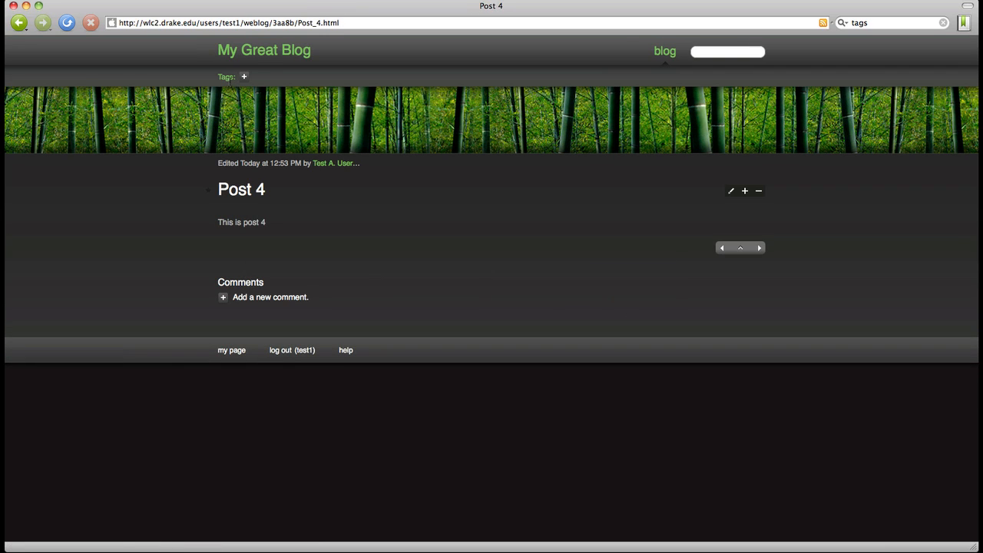
left_click(256, 54)
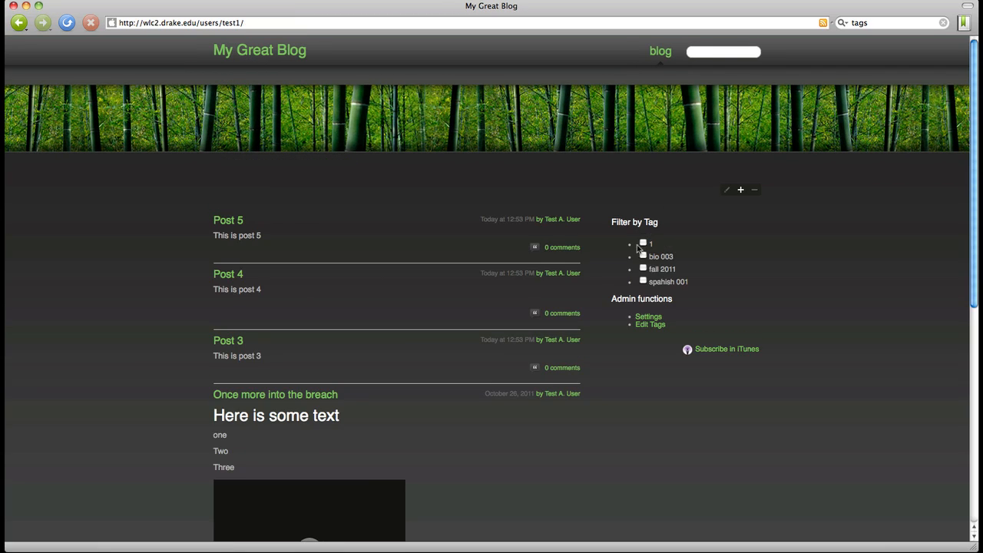
left_click(643, 243)
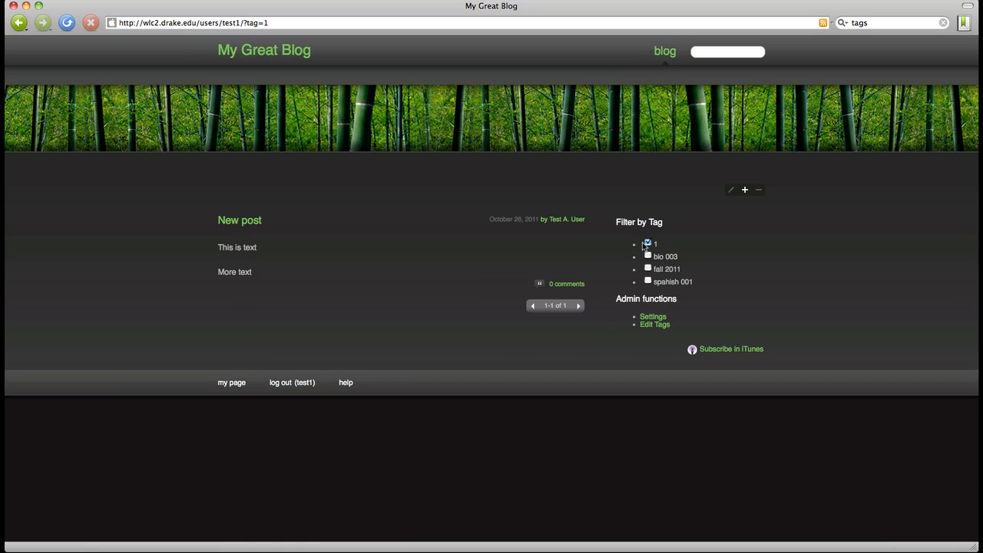
left_click(644, 243)
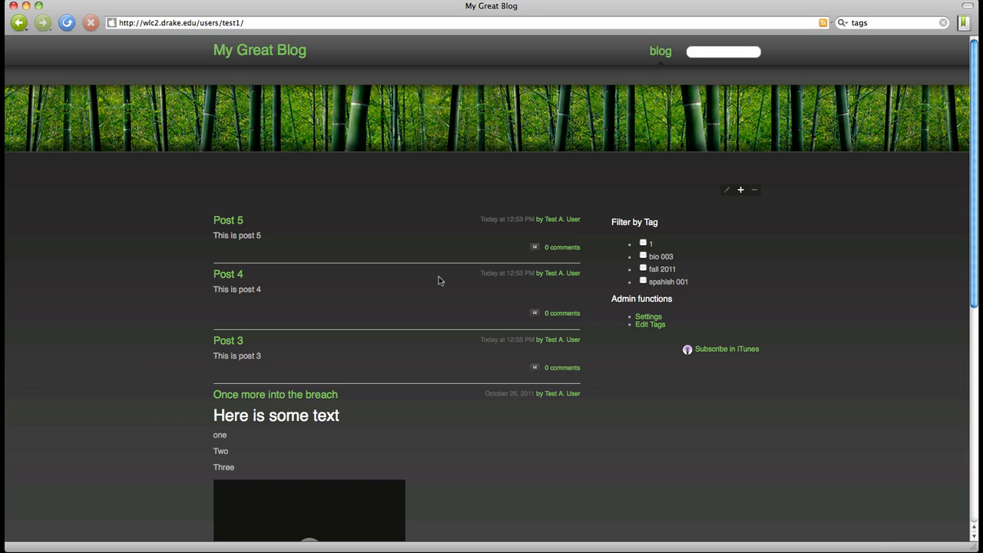
Open the blog's tag management page, rename the misspelled tag "spahish 001" to "spanish 001", and save the tag changes.
left_click(647, 325)
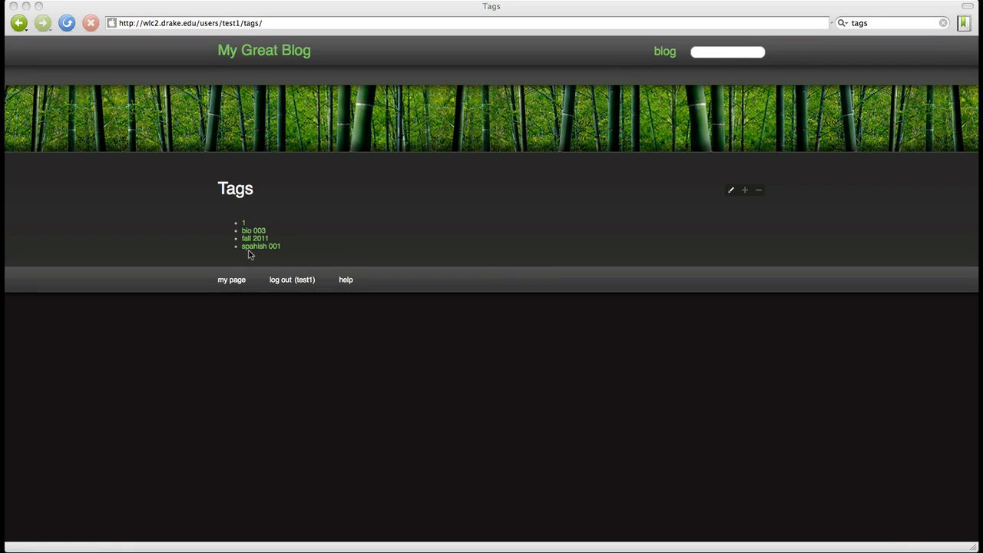
left_click(731, 193)
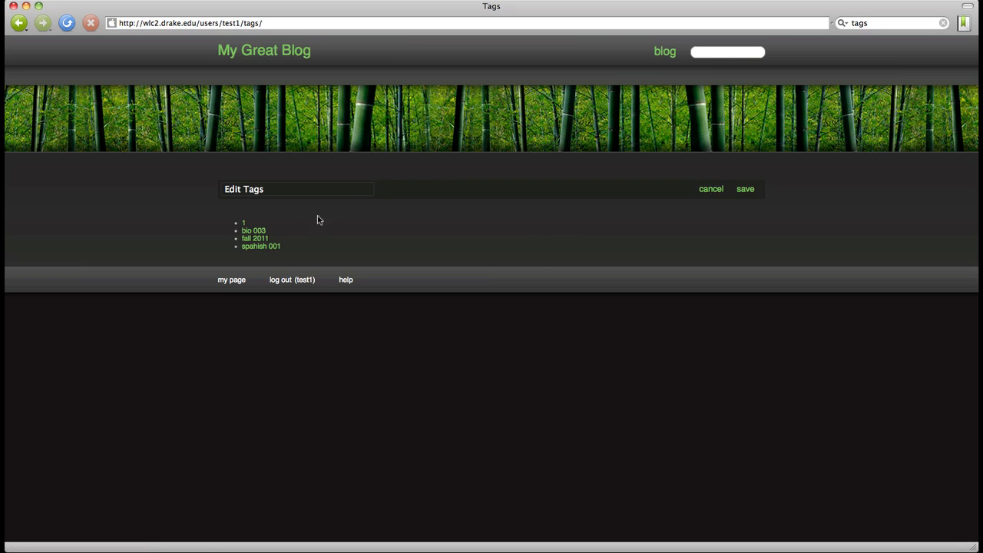
left_click(261, 248)
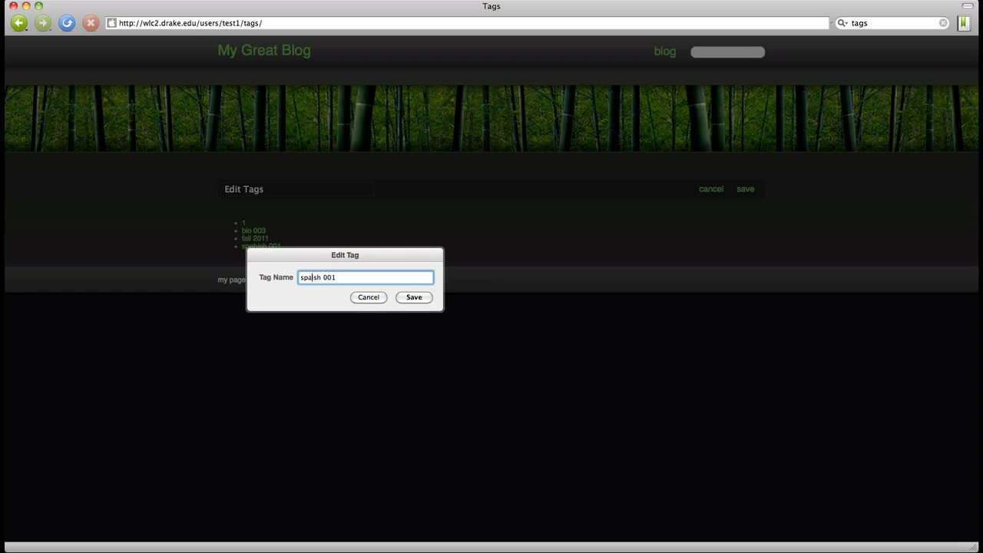
type("n")
left_click(417, 300)
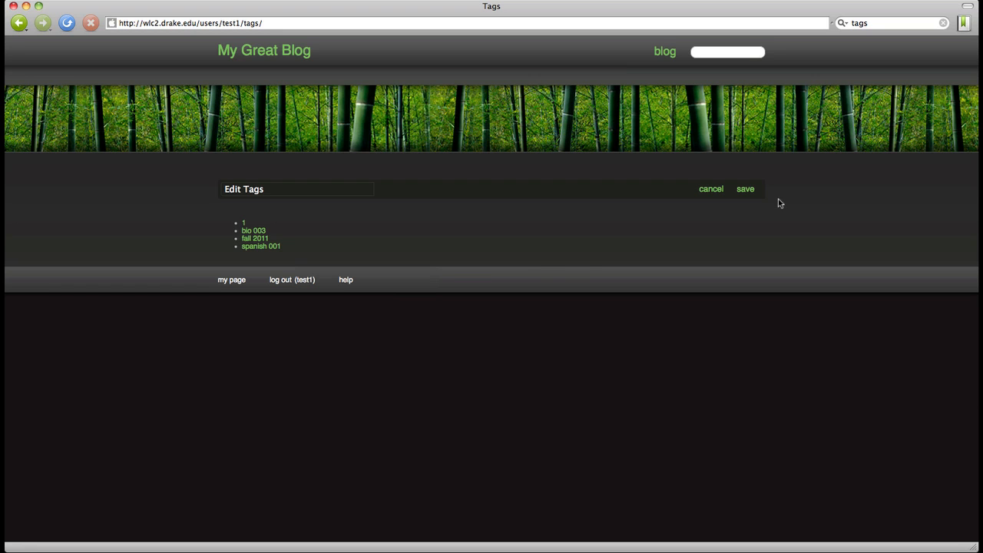
left_click(745, 192)
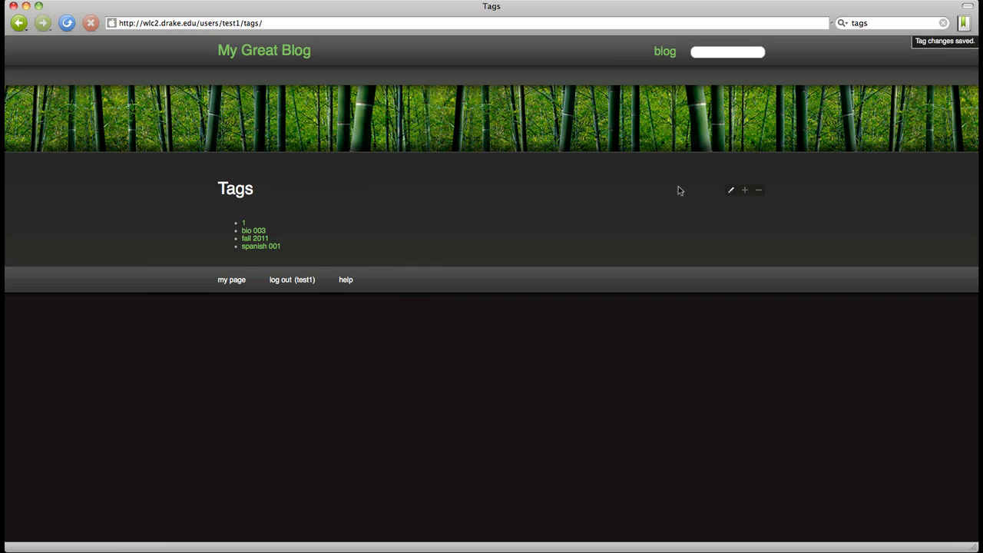
Filter the blog's post list by "spanish 001", check the tags on Post 5, and return to the full post list.
left_click(290, 67)
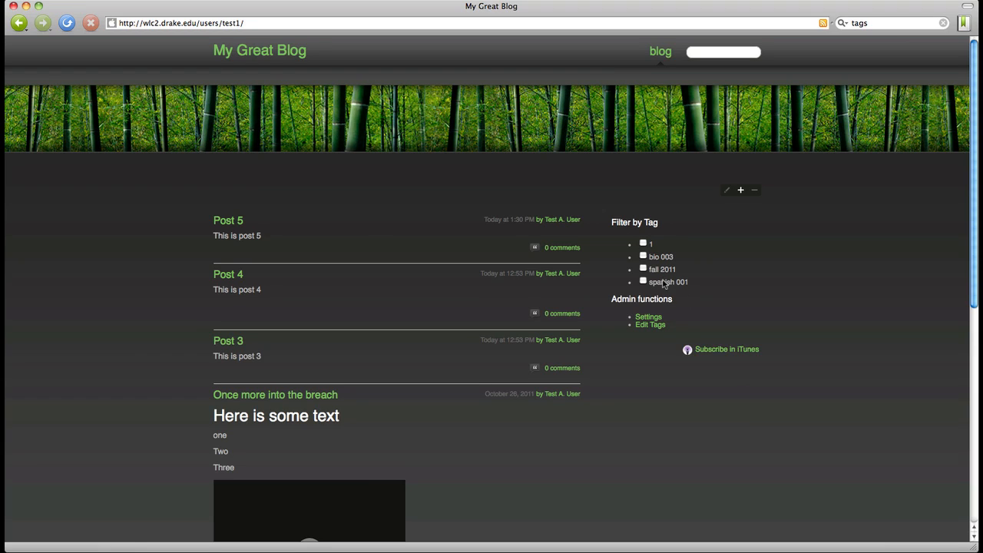
left_click(644, 282)
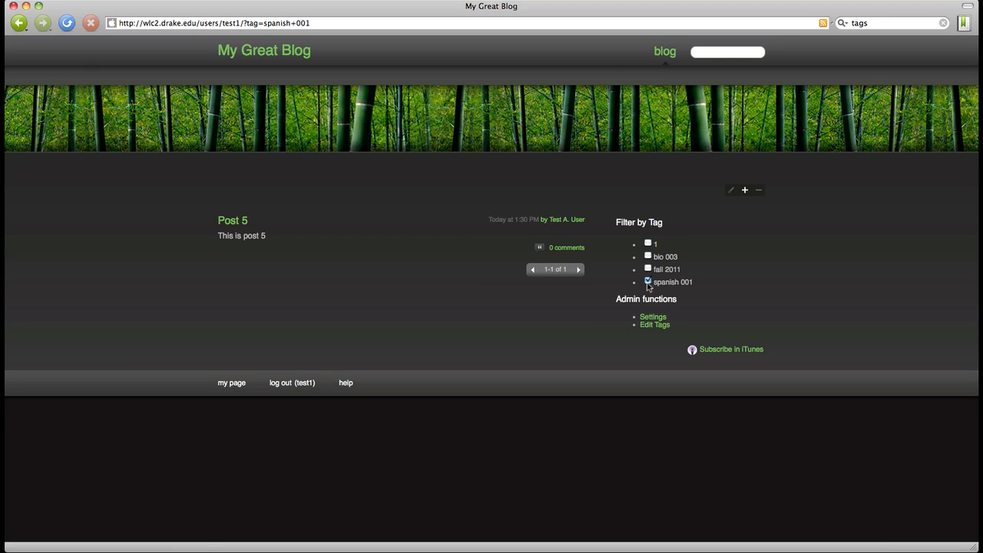
left_click(222, 222)
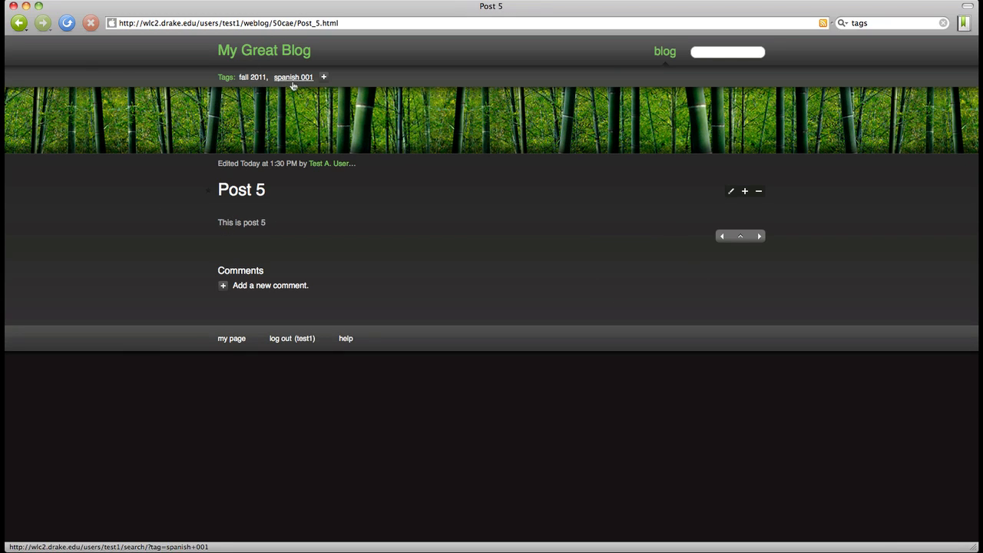
left_click(270, 54)
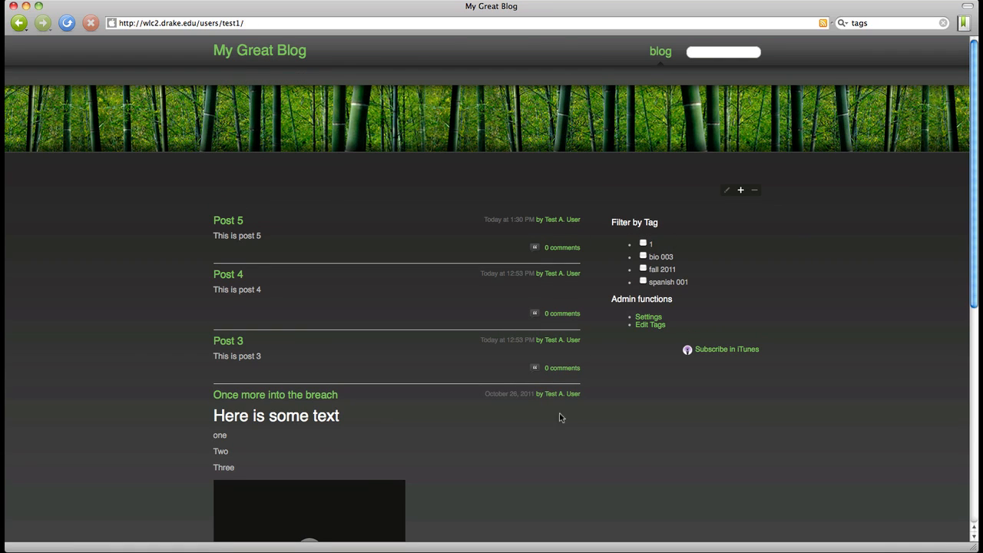